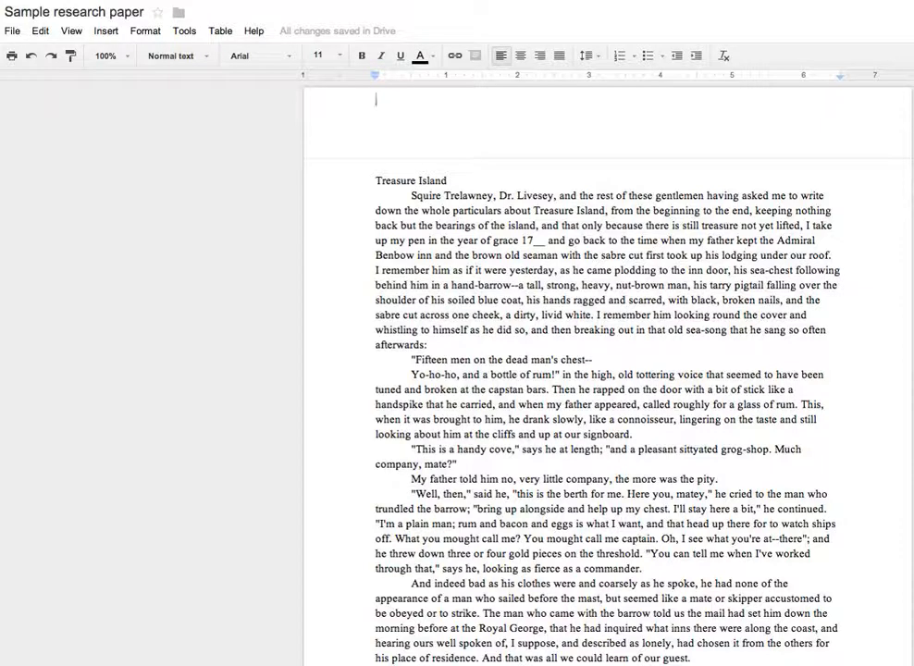
Add a heading above the Treasure Island title with the student's name, the teacher's name, "English 7a" and "21 February 2014" on separate lines.
click(377, 180)
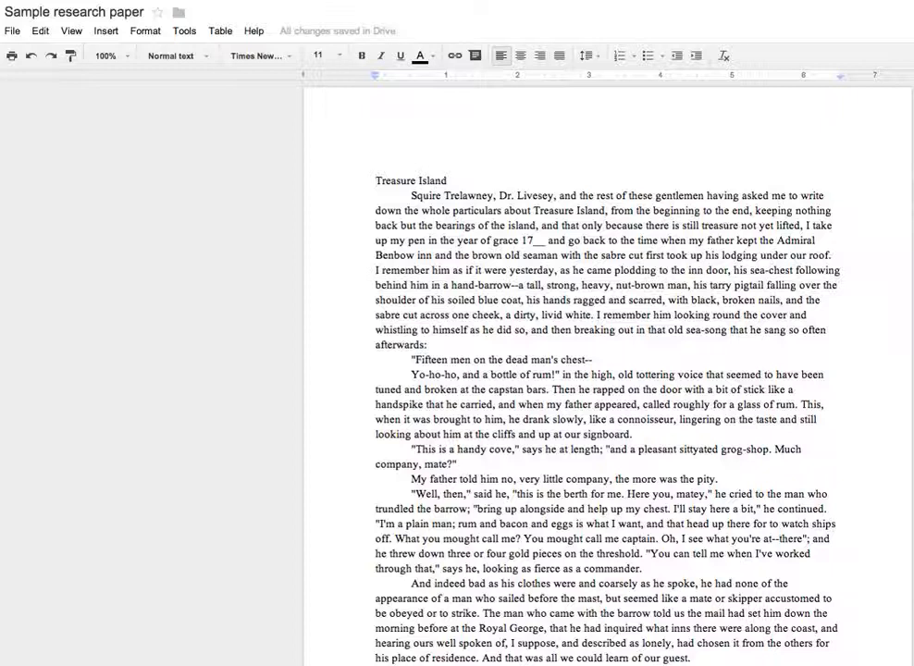
key(Return)
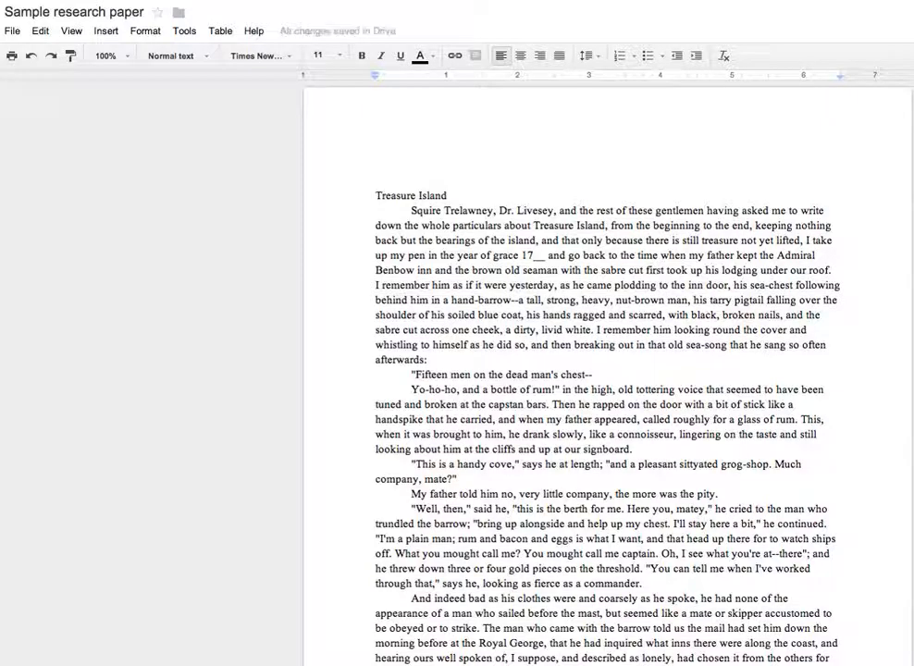
text(Ima Stoodent Mr. Peabody English 7a 21 February 2014)
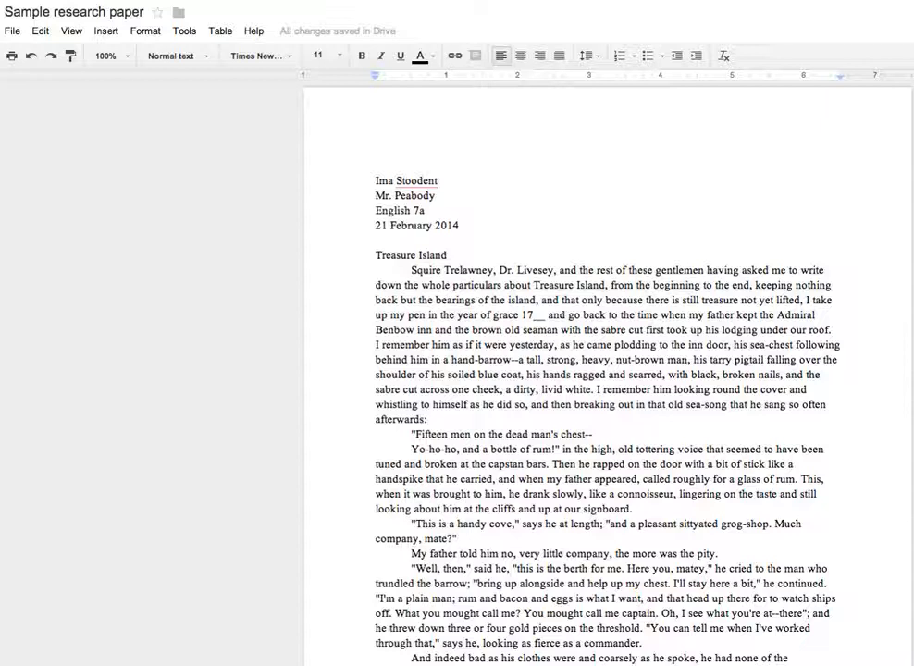
click(376, 225)
key(shift+Right)
key(shift+Right)
drag(390, 226, 459, 226)
Center the "Treasure Island" title line above the first paragraph.
drag(447, 255, 376, 255)
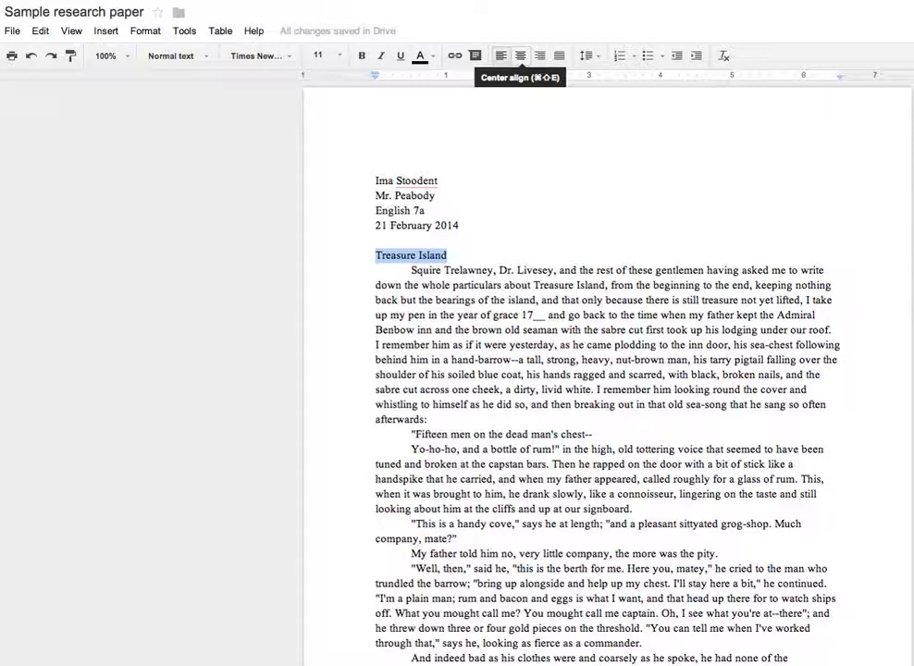
click(520, 55)
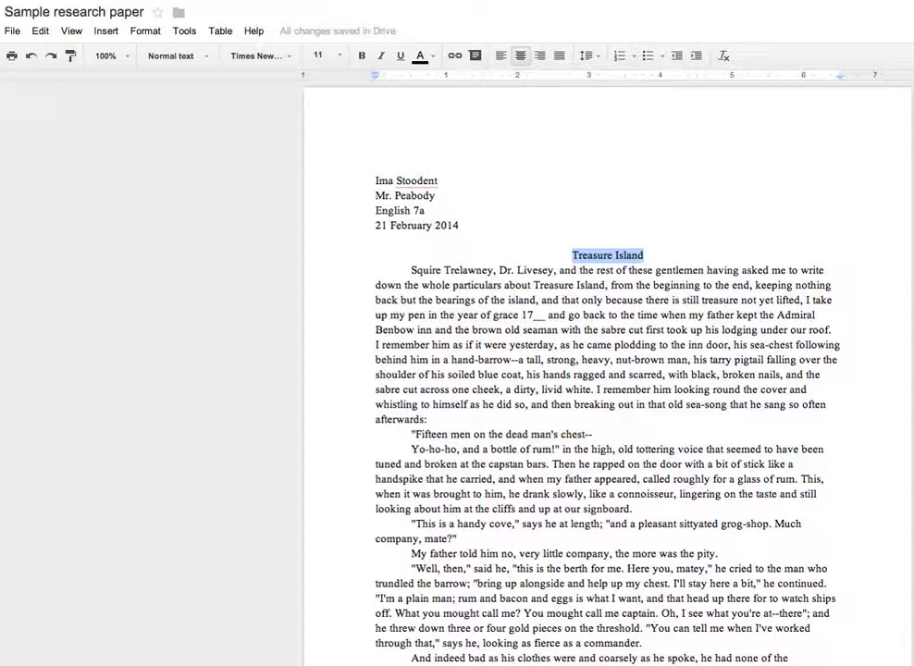
Enter the student's surname followed by a space in the page header.
click(376, 100)
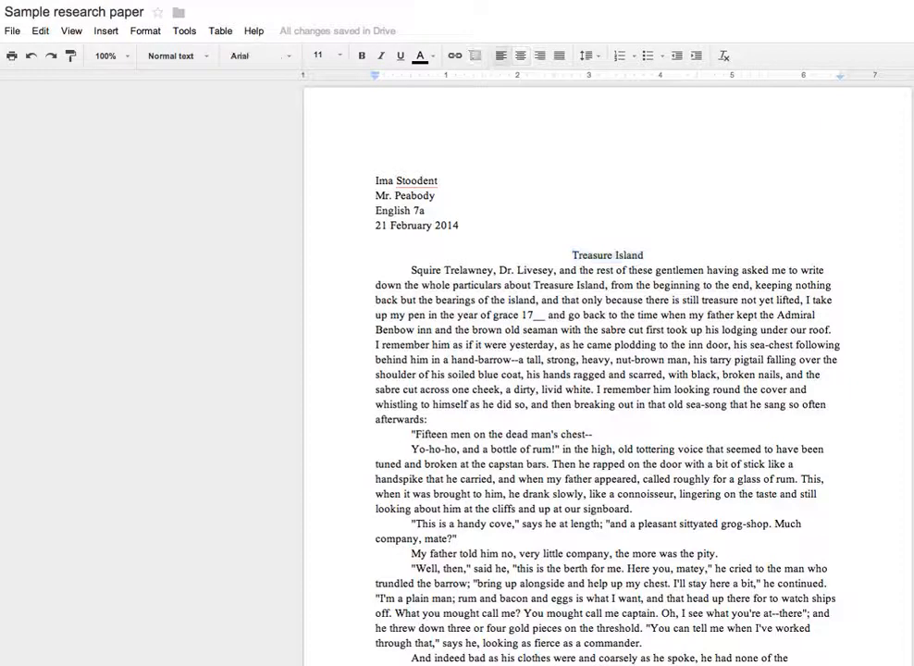
click(105, 32)
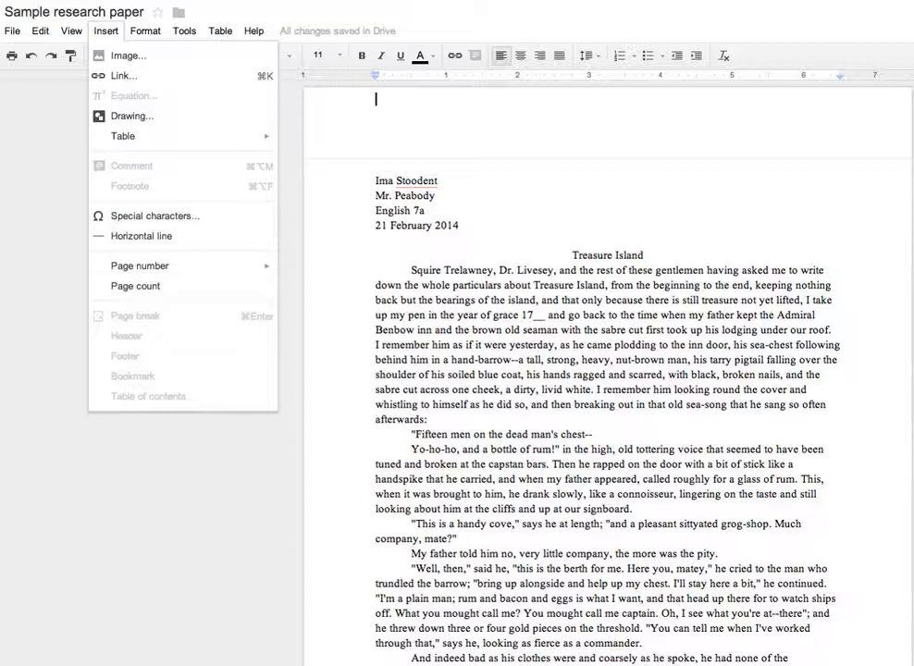
mouse_move(145, 32)
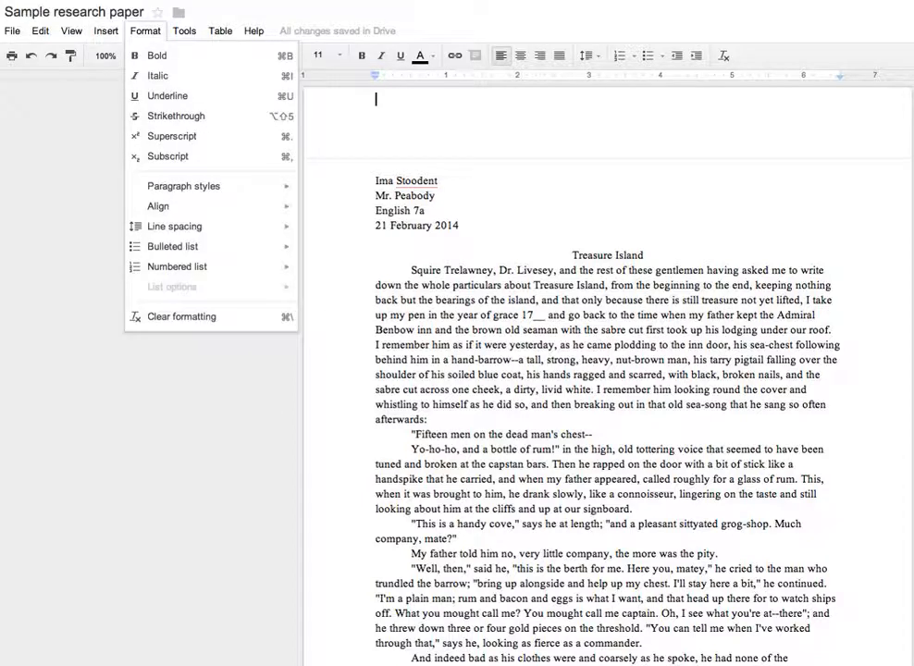
key(Escape)
click(105, 32)
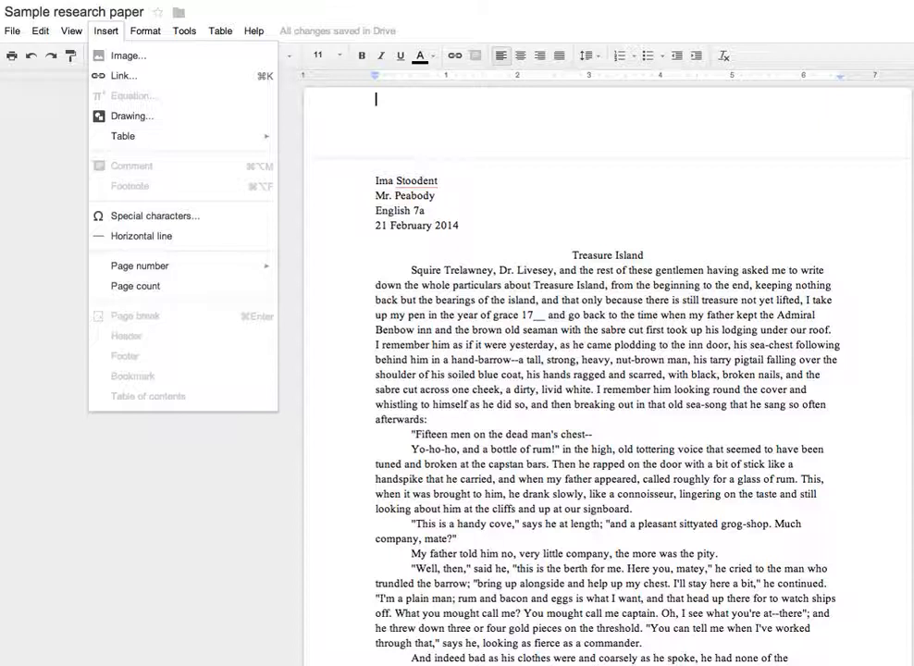
mouse_move(130, 136)
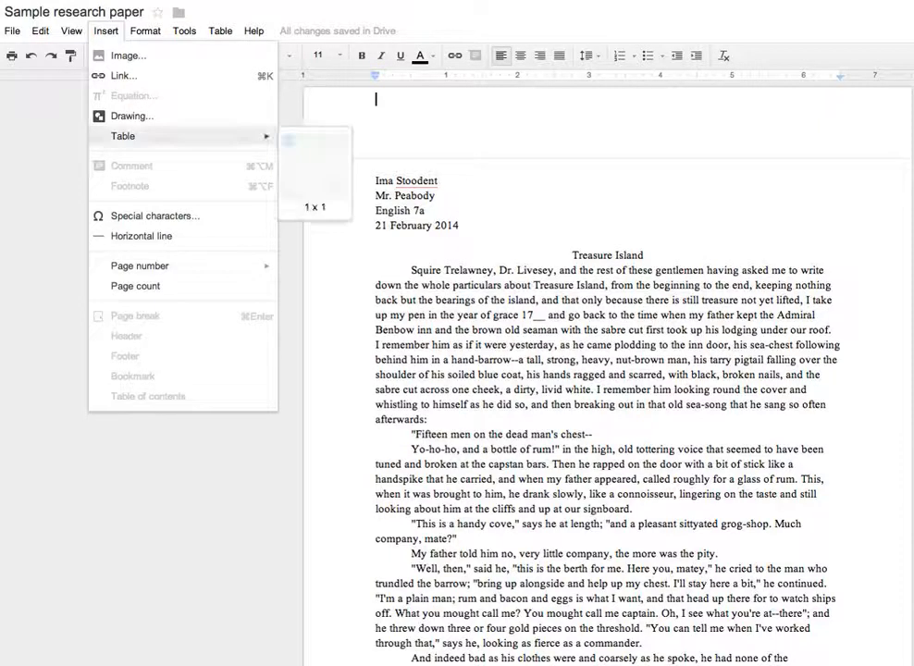
double_click(380, 100)
text(St)
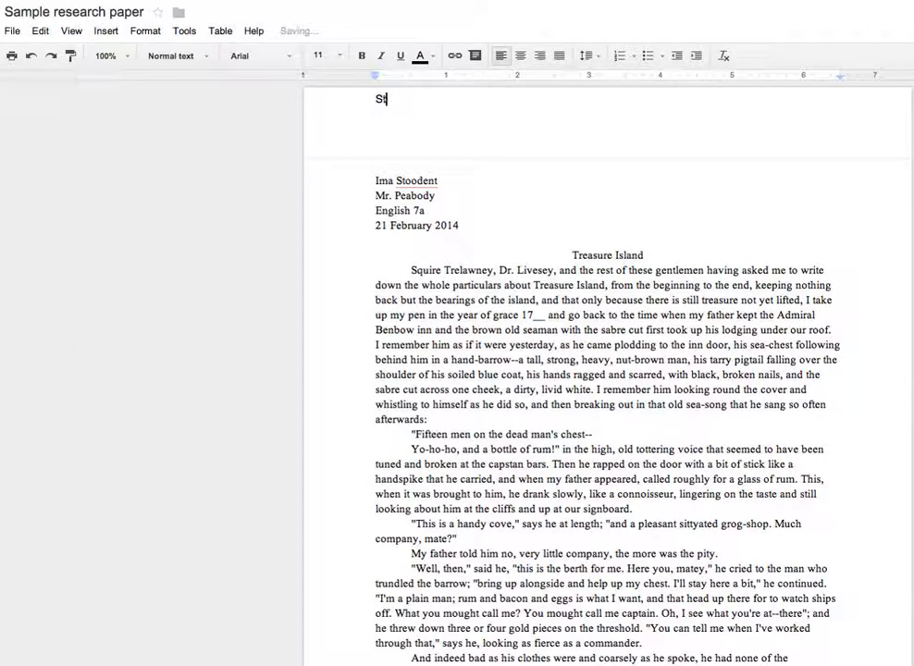
text(oodent)
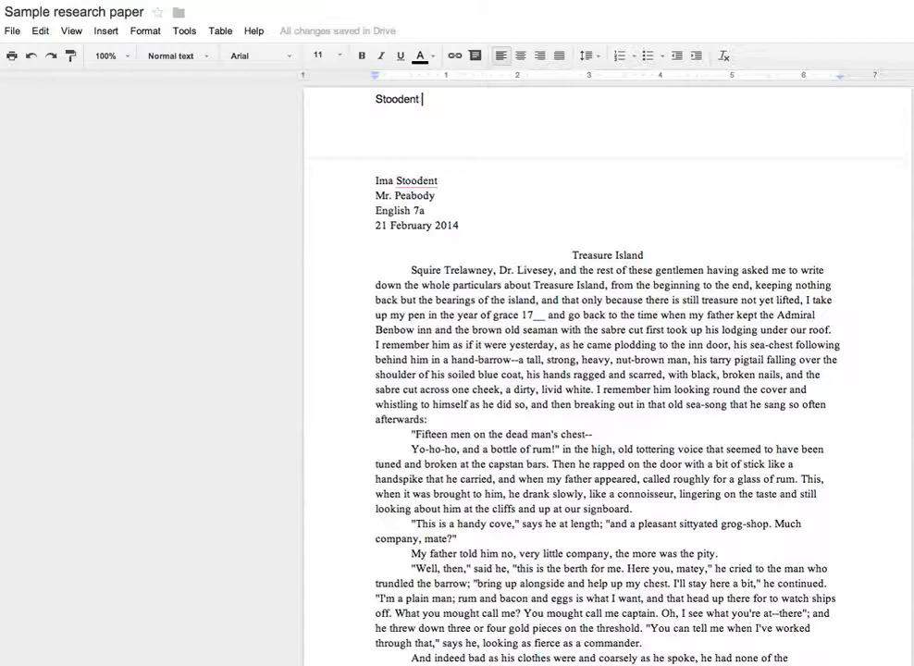
Insert an automatic top-of-page number after the surname in the header and right-align the header line.
click(105, 31)
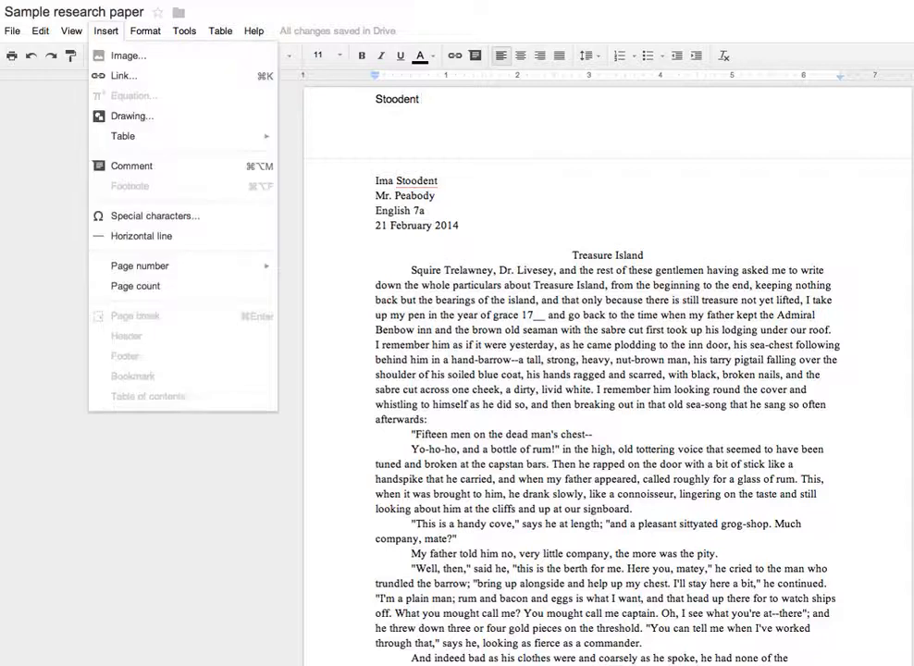
mouse_move(140, 265)
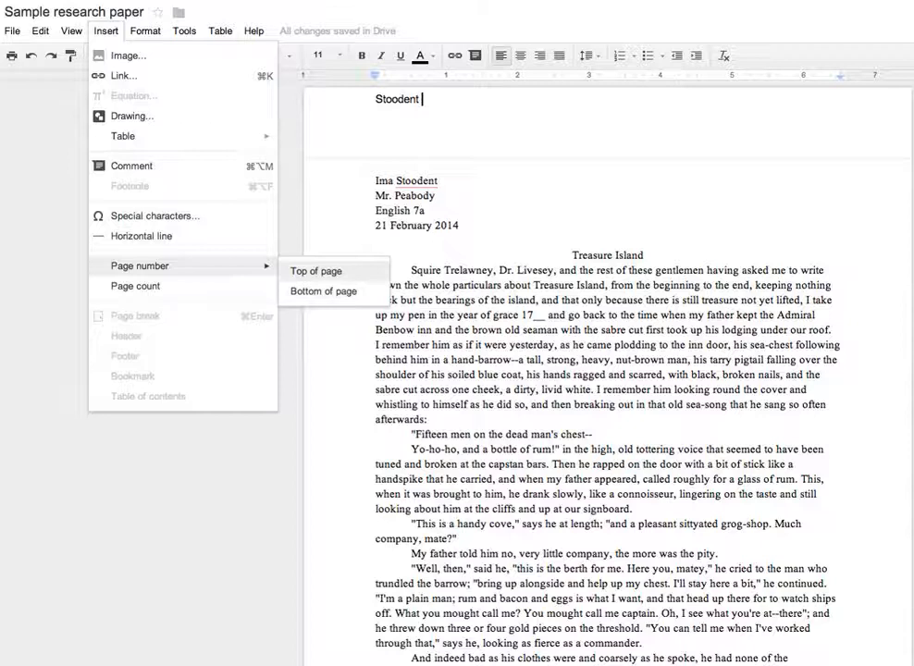
click(315, 272)
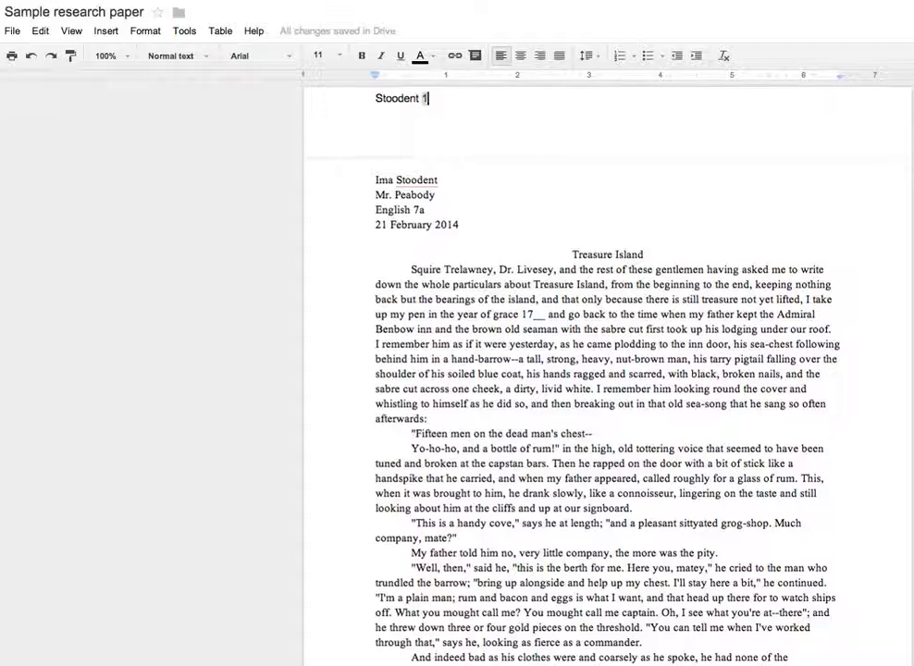
key(ctrl+a)
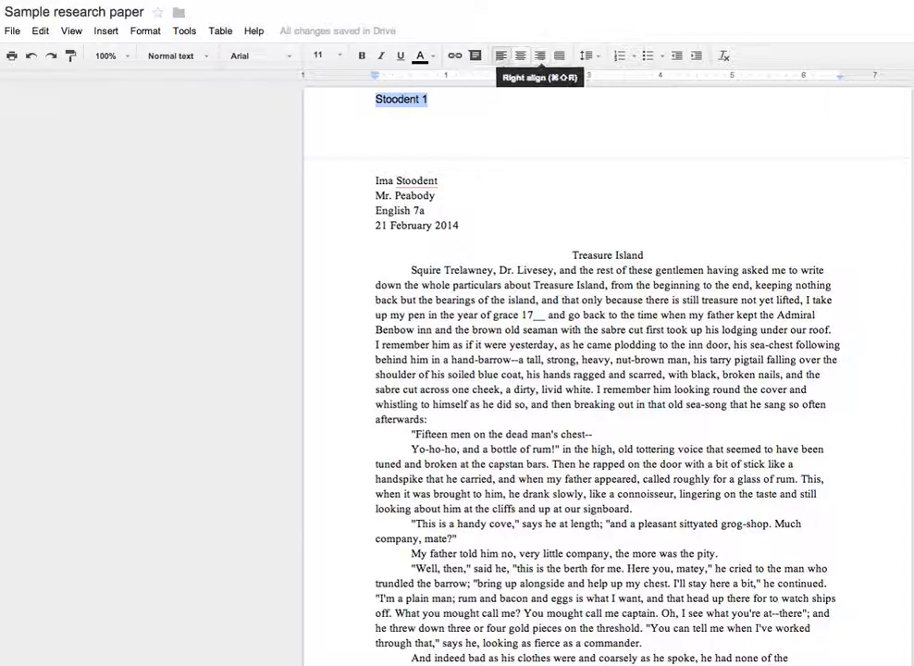
click(540, 56)
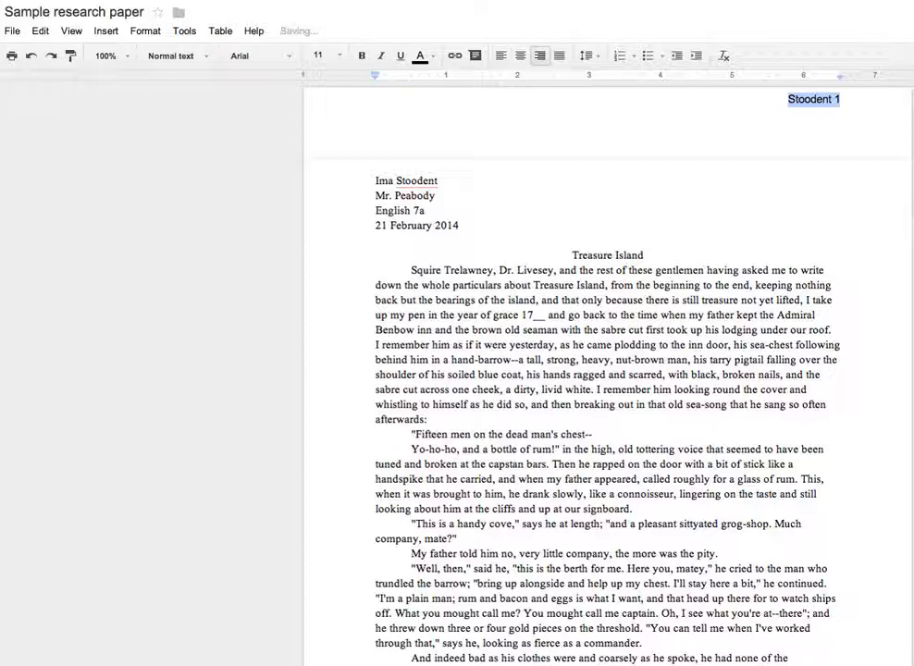
Check the surname and page number in the header on the following pages of the paper.
scroll(607, 370, down, 10)
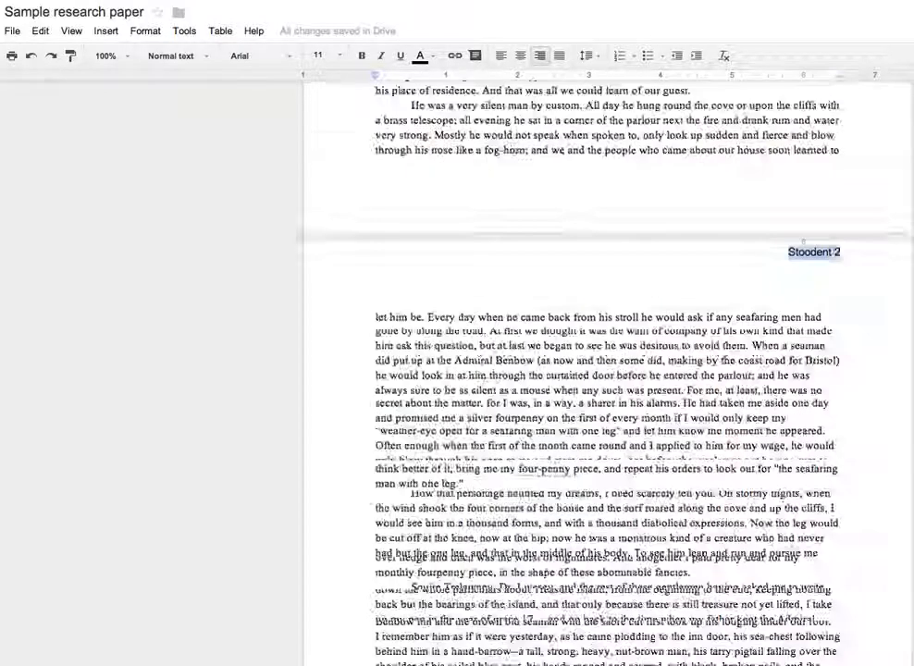
scroll(607, 370, down, 9)
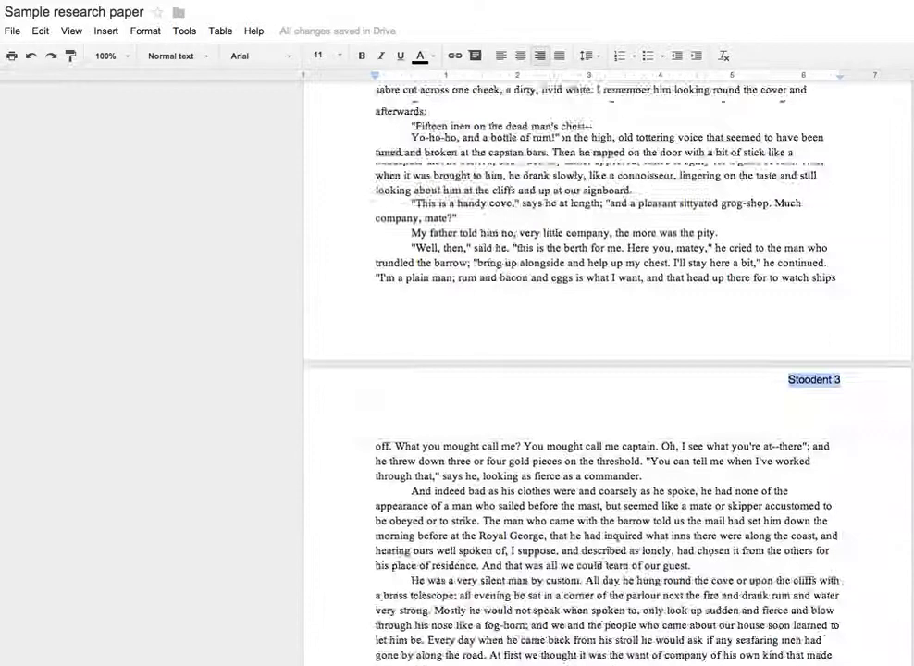
scroll(608, 370, down, 9)
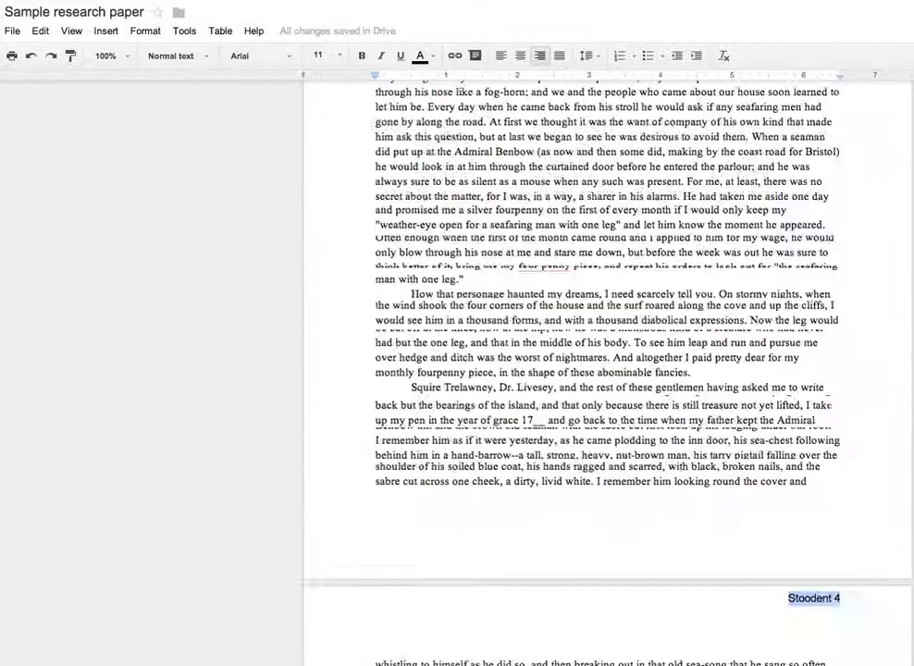
scroll(608, 371, down, 4)
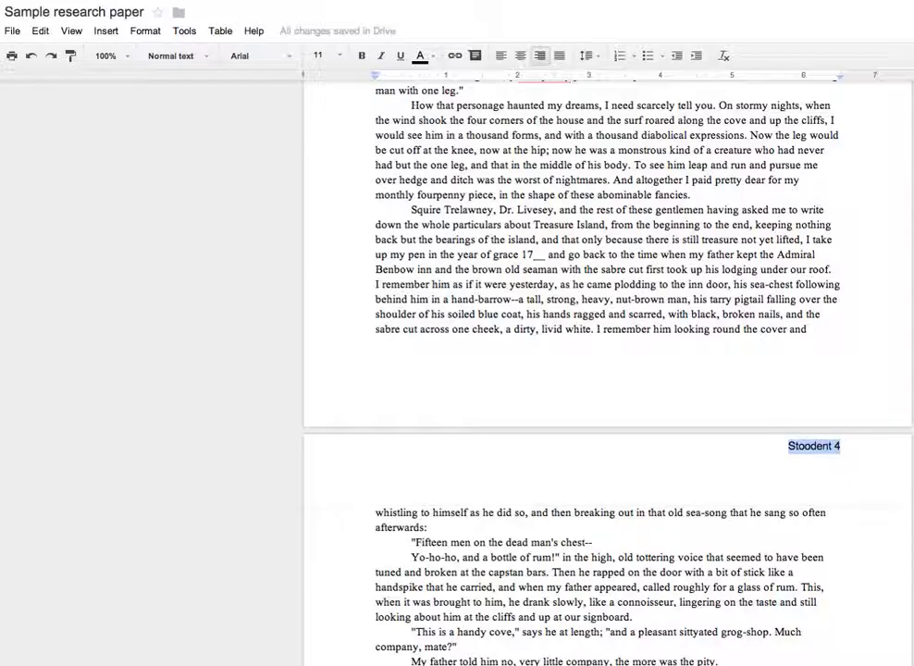
scroll(607, 371, down, 1)
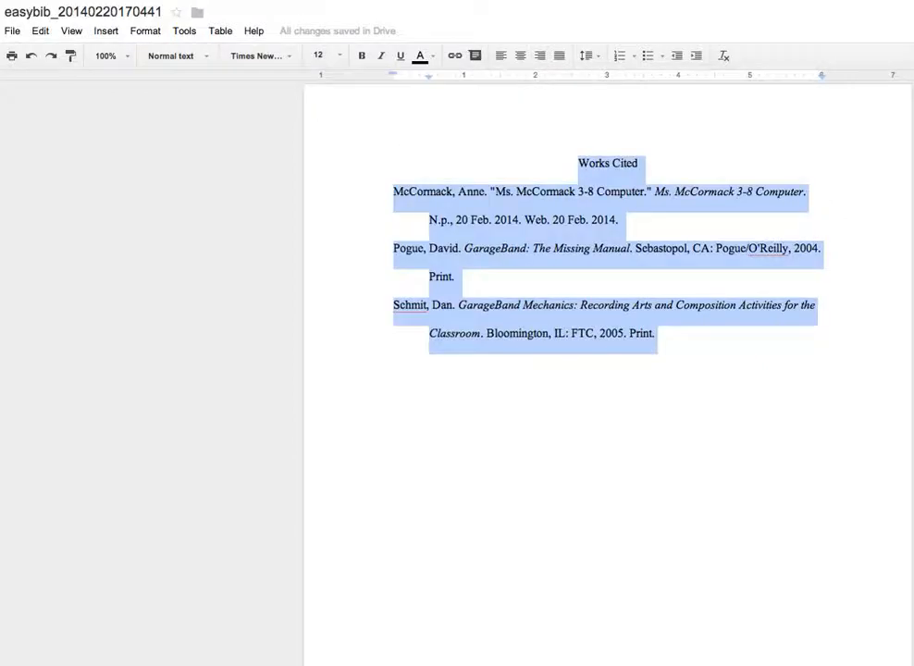
drag(659, 334, 579, 164)
key(ctrl+c)
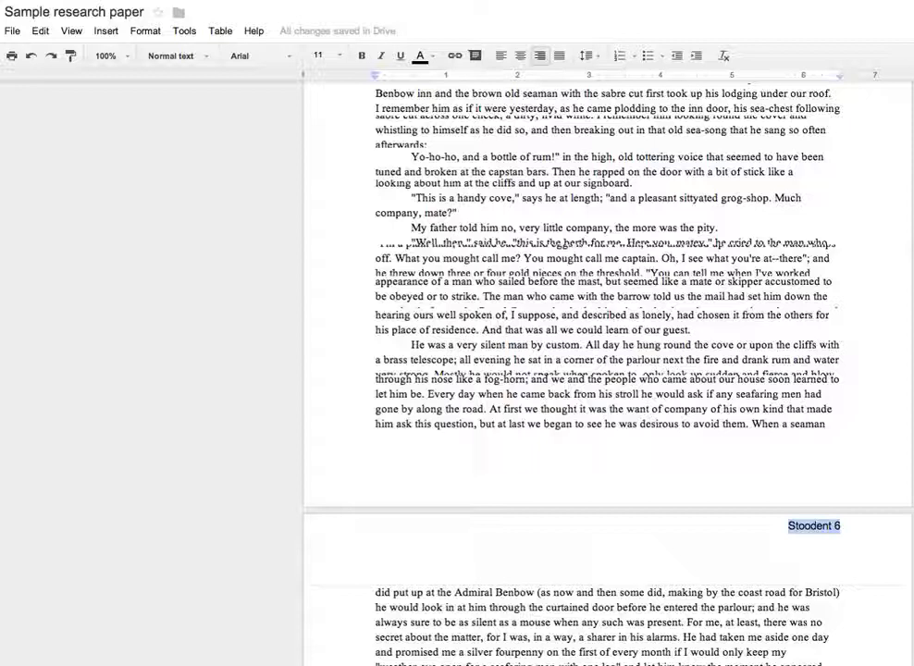
Return to the Sample research paper, insert a page break after its last paragraph and paste the Works Cited list on the new page.
scroll(607, 370, down, 17)
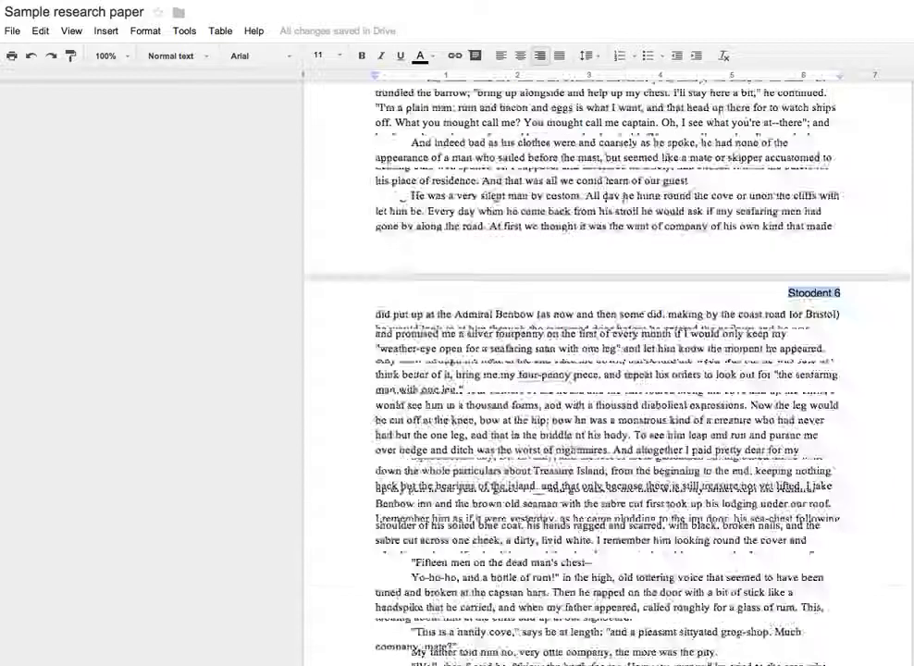
scroll(607, 370, down, 3)
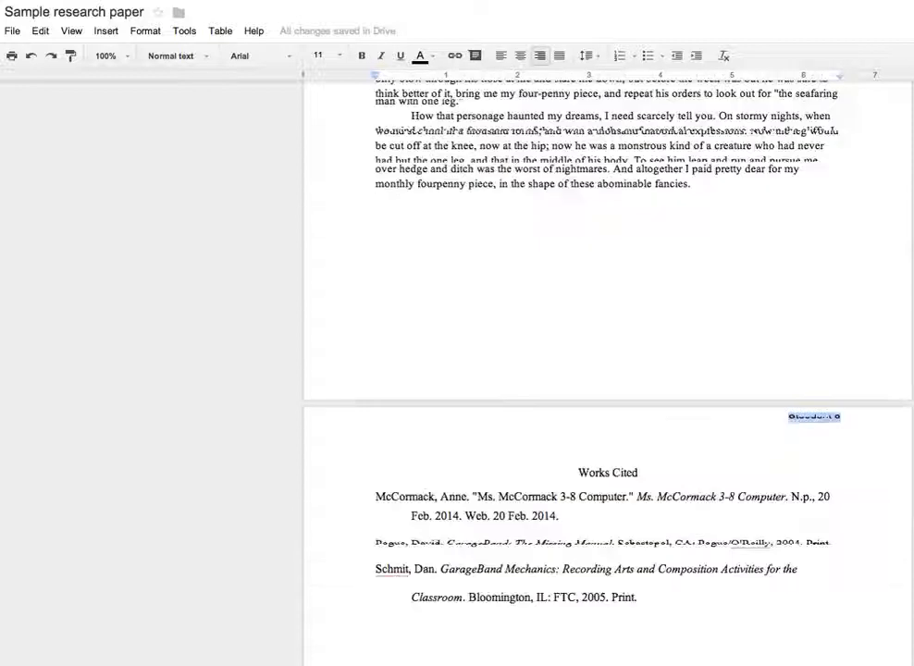
scroll(607, 370, up, 7)
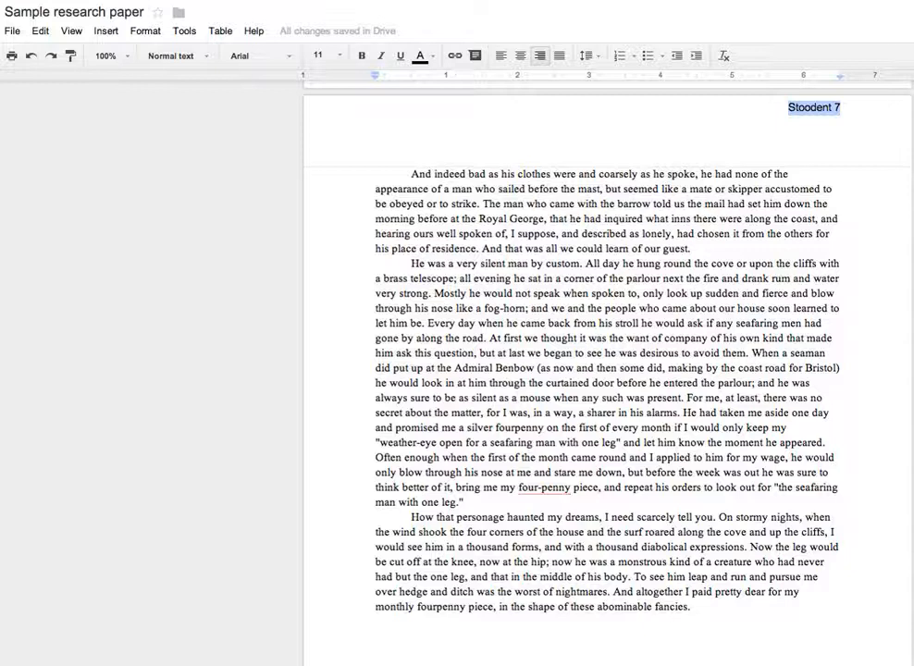
scroll(607, 371, down, 4)
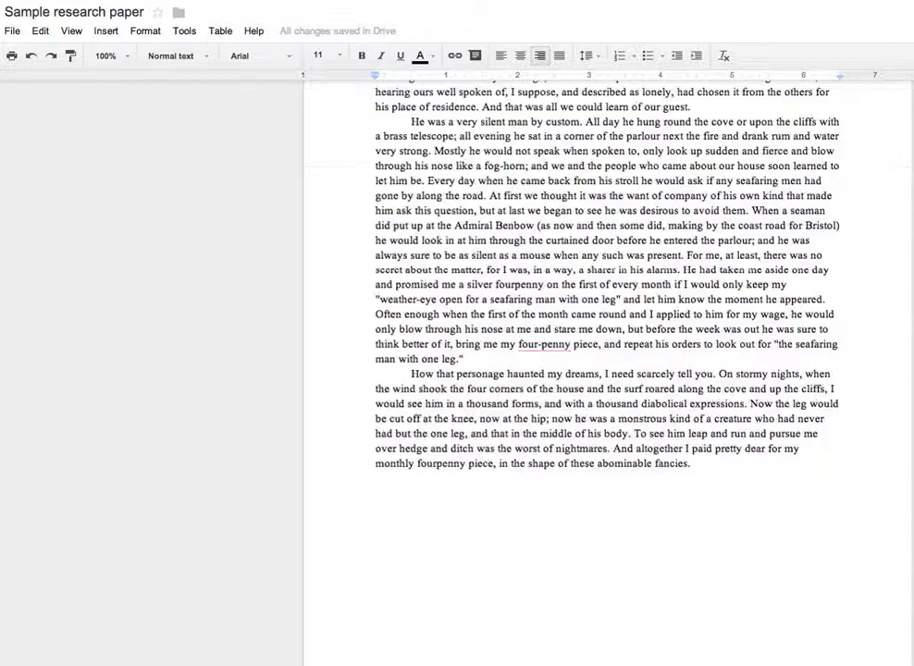
scroll(608, 370, down, 2)
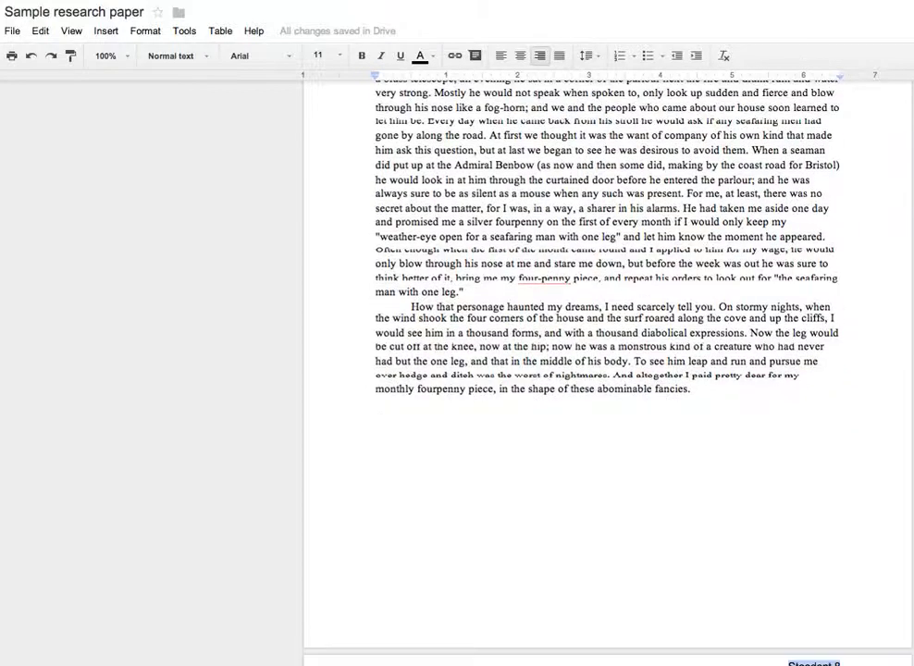
scroll(607, 370, up, 1)
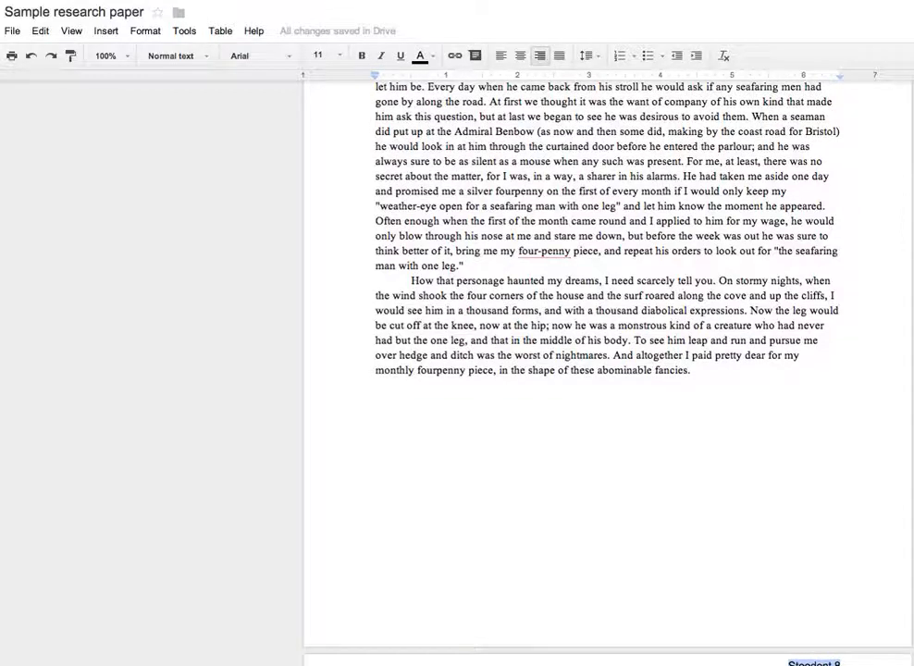
click(412, 400)
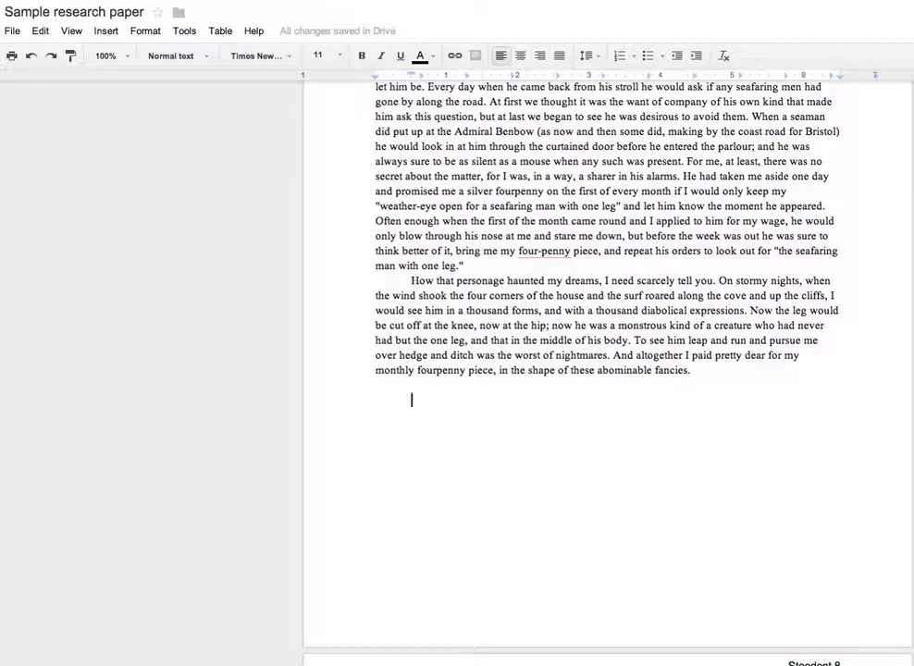
click(106, 31)
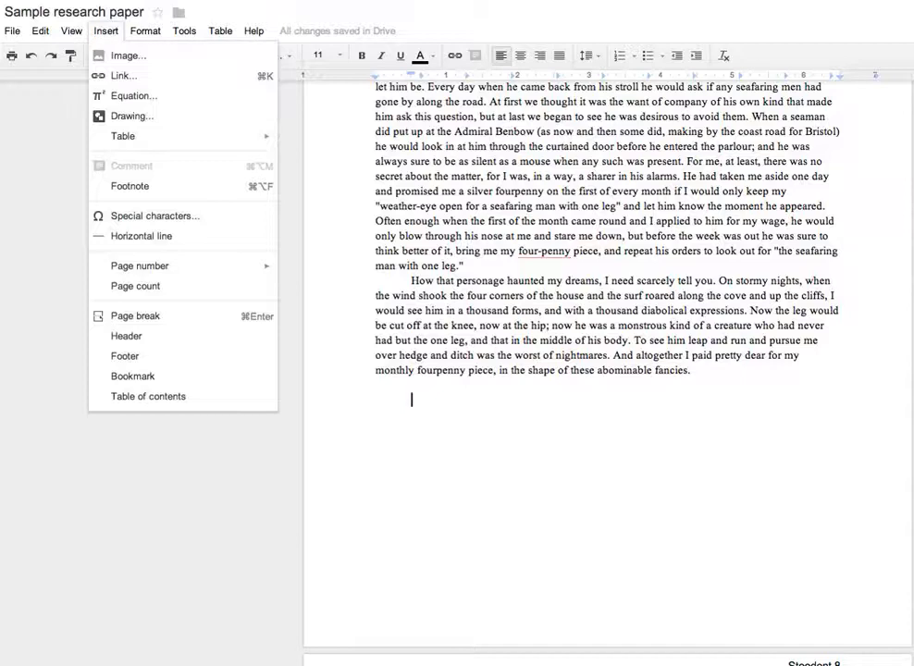
click(135, 316)
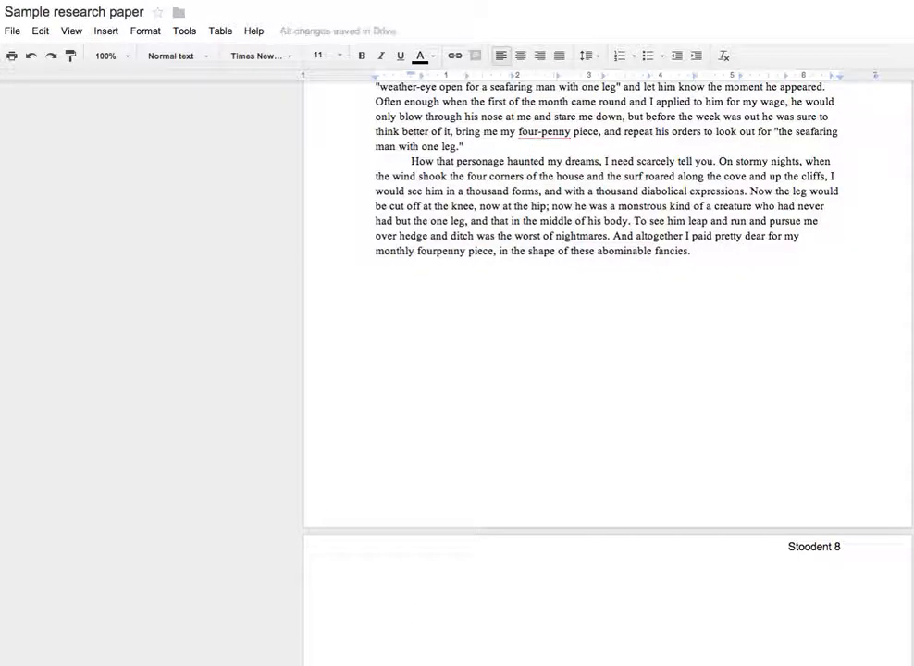
key(ctrl+v)
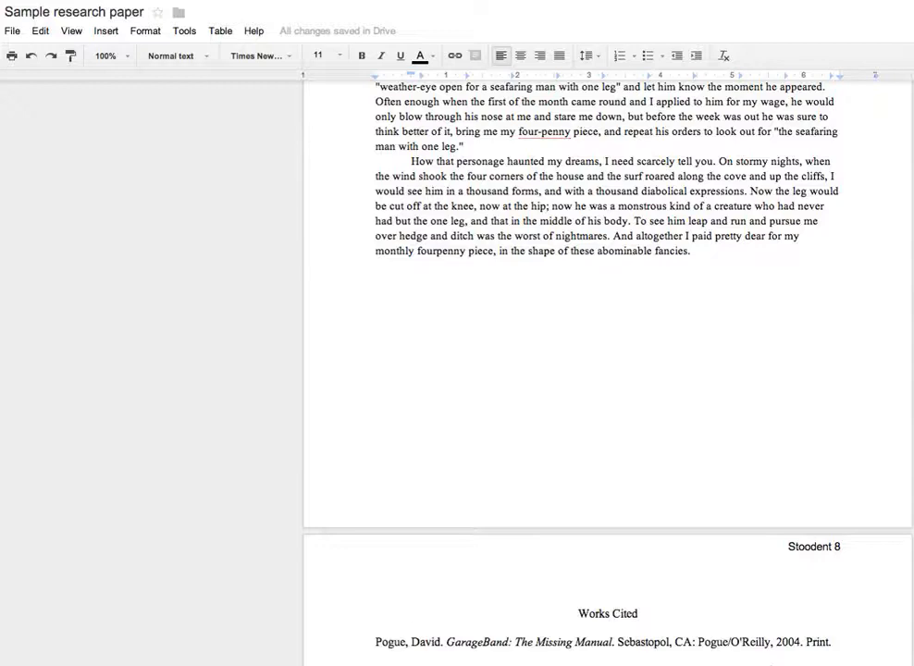